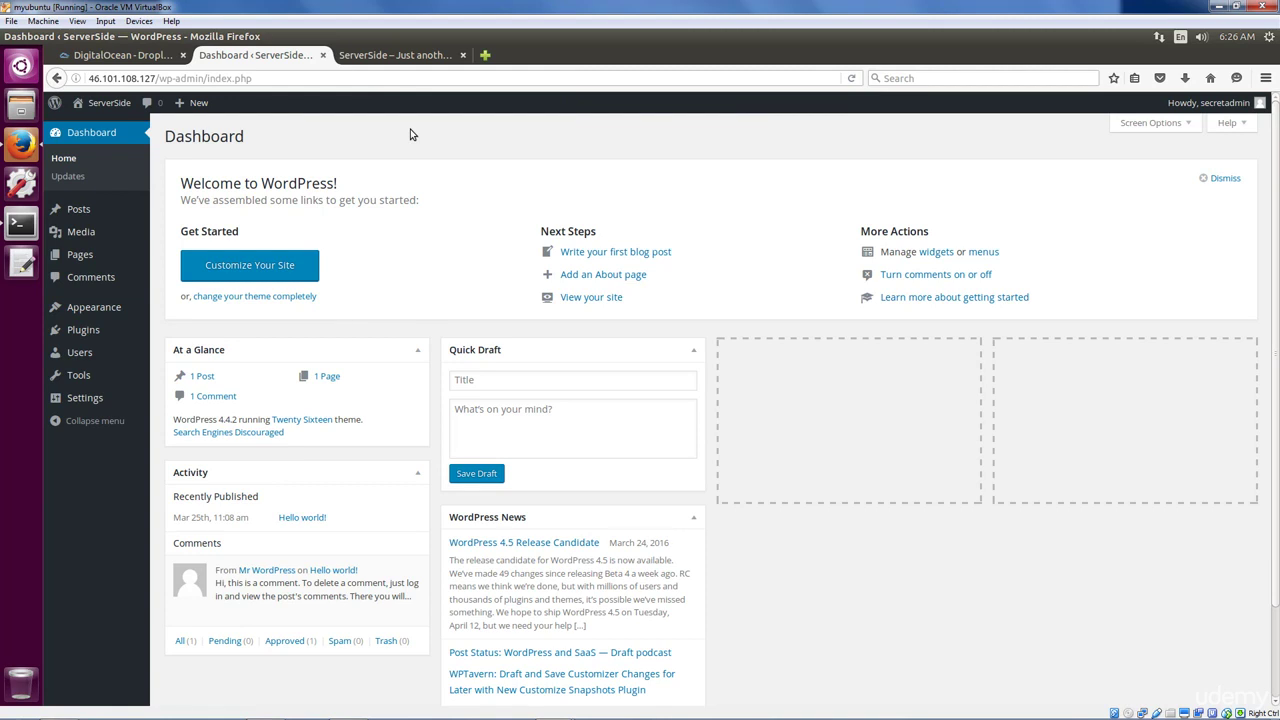
Change the site's tagline in the general settings to "Chillin' by the serverside." and save the changes
mouse_move(87, 399)
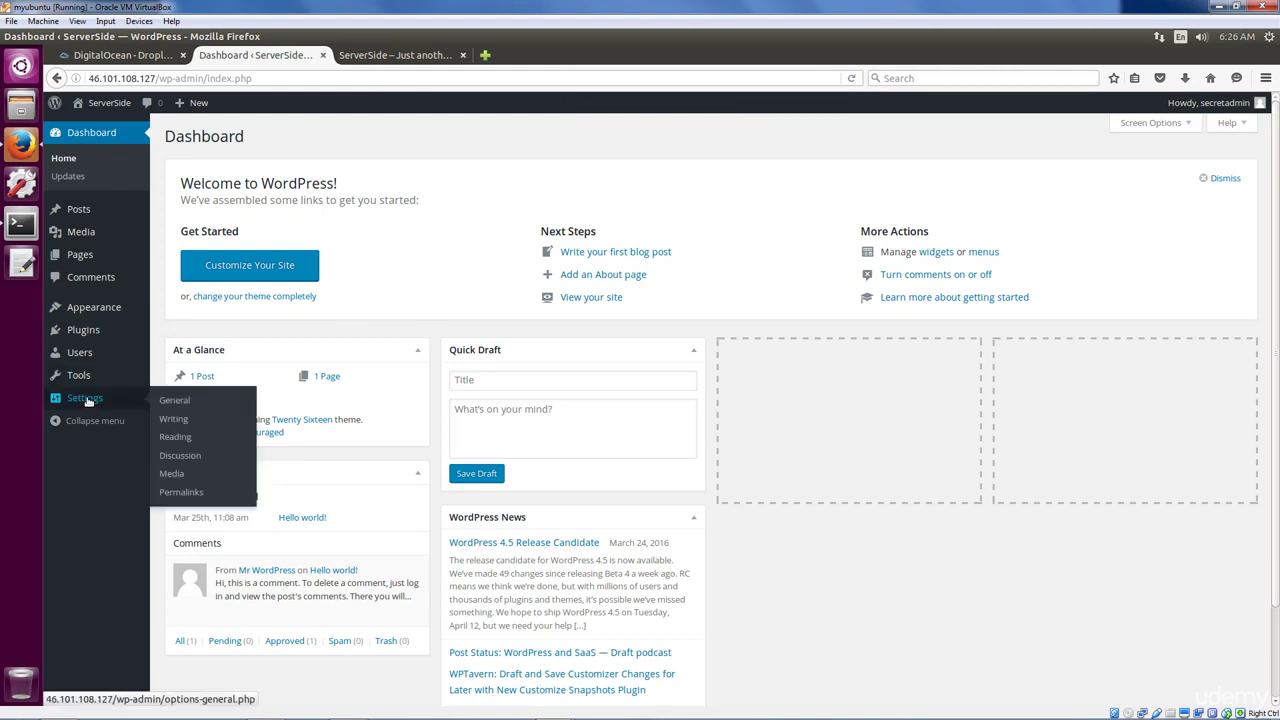
click(175, 401)
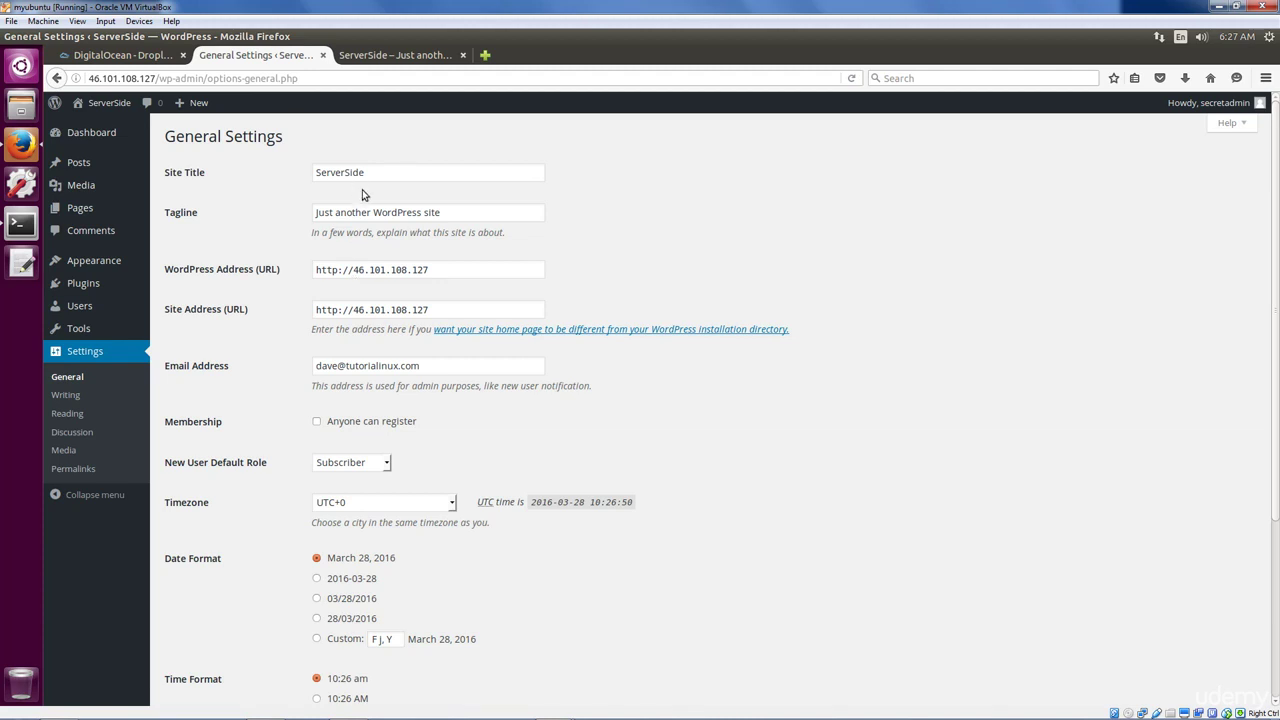
triple_click(376, 215)
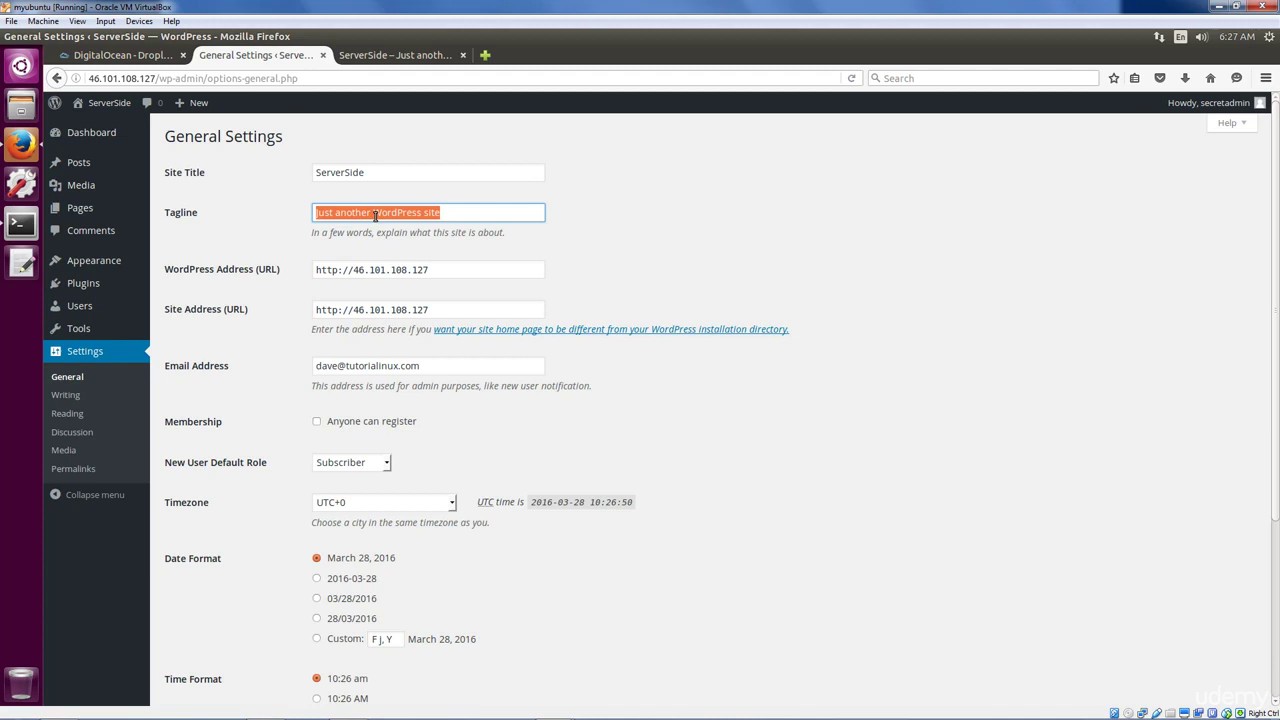
text(Chillin' by the serverside.)
click(385, 464)
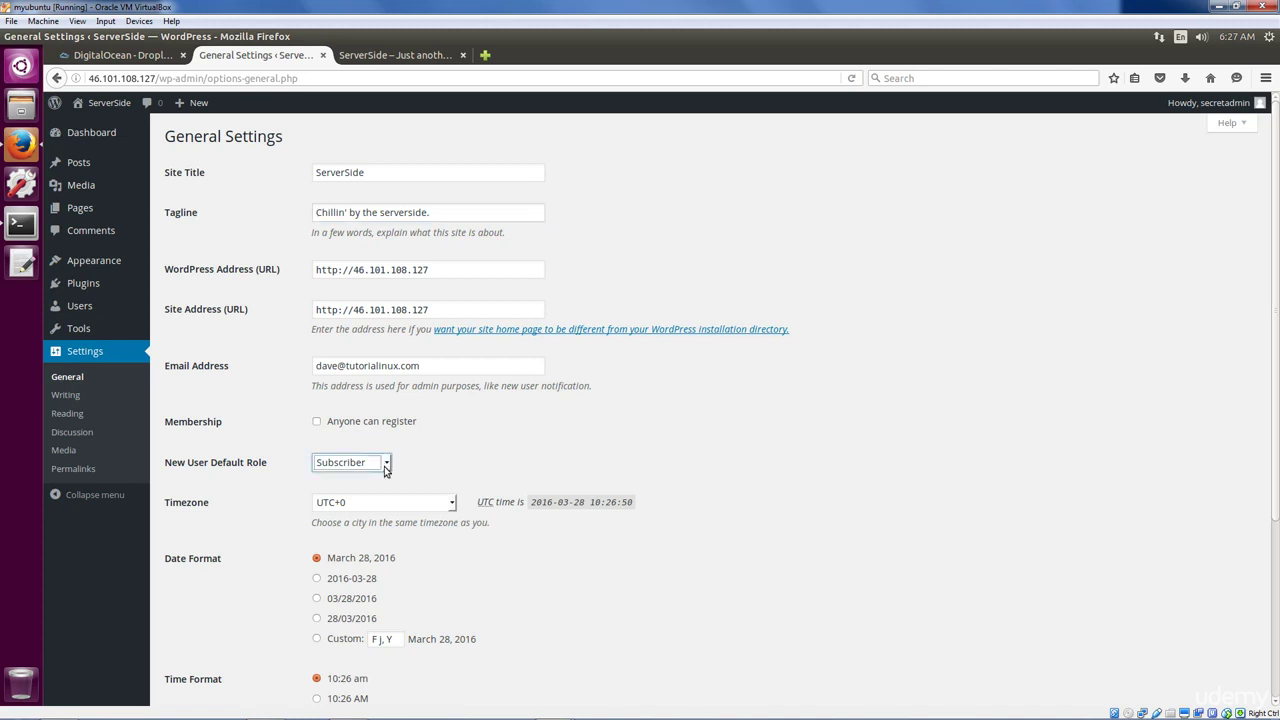
click(461, 469)
scroll(274, 438, down, 3)
scroll(274, 438, down, 2)
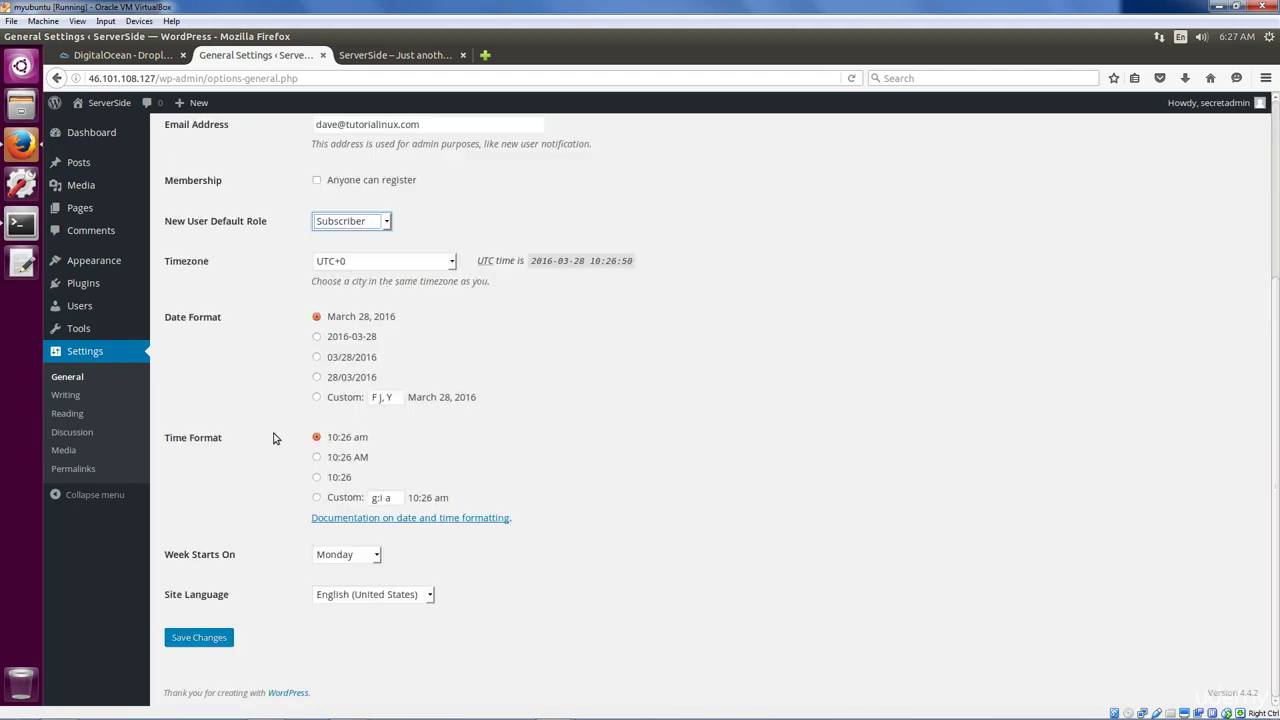
click(210, 637)
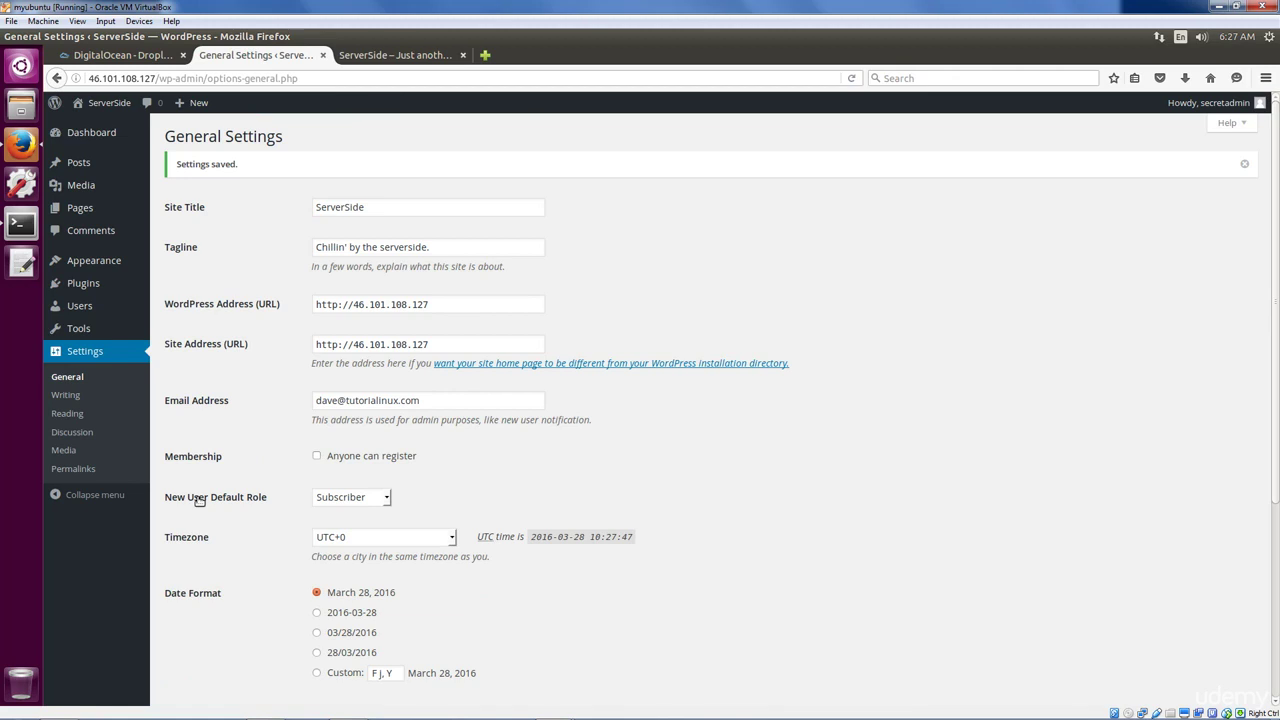
Open the permalink settings and compare the example URLs of the Plain and Day and name structures
click(73, 469)
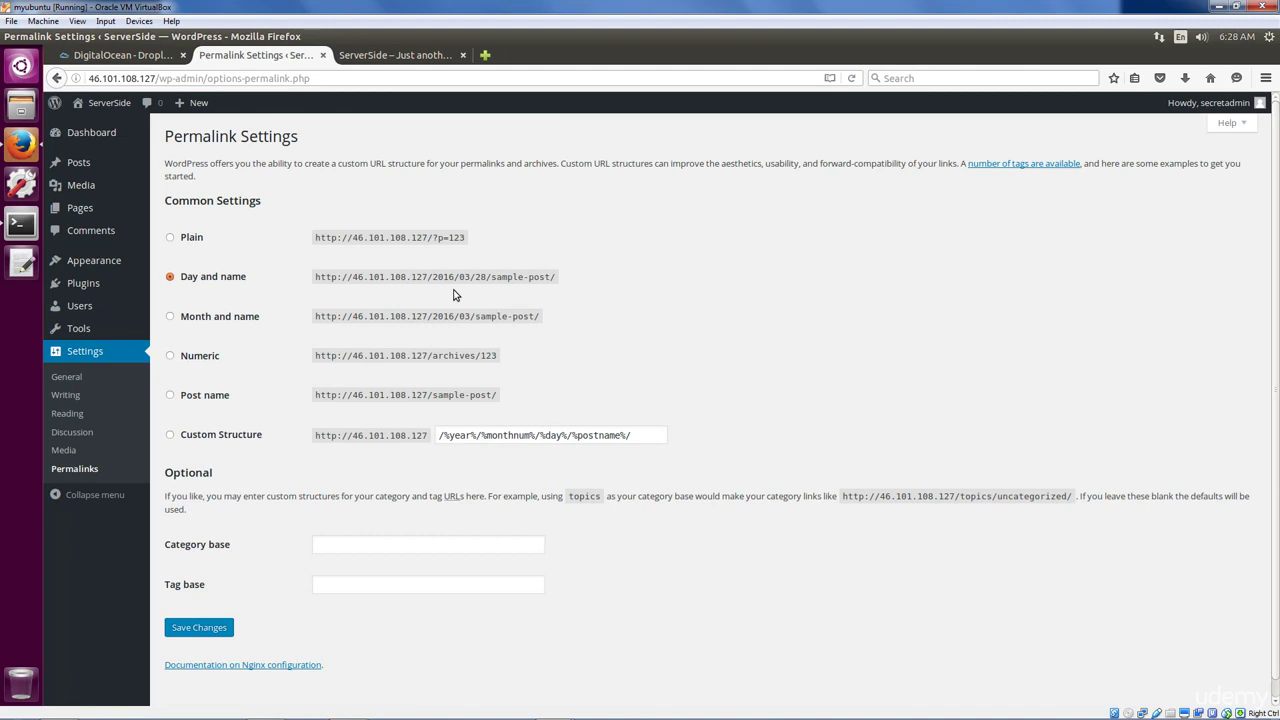
click(191, 240)
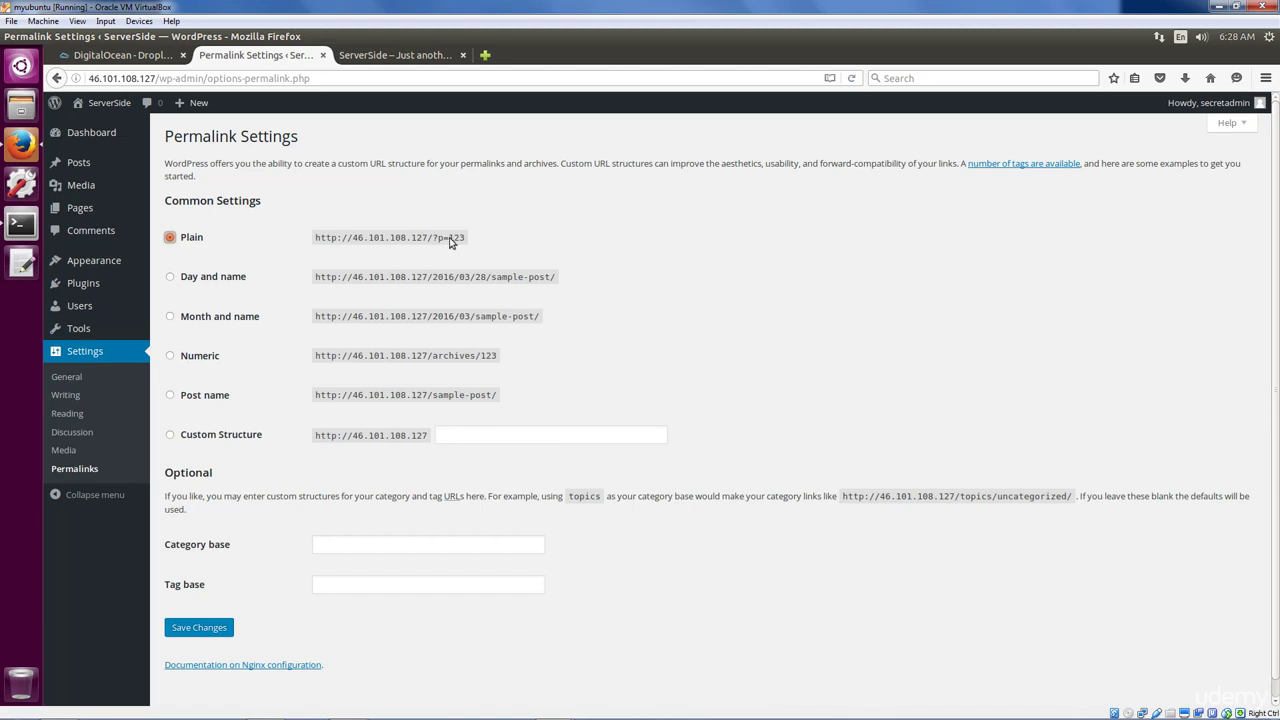
drag(437, 240, 467, 244)
double_click(457, 242)
click(448, 216)
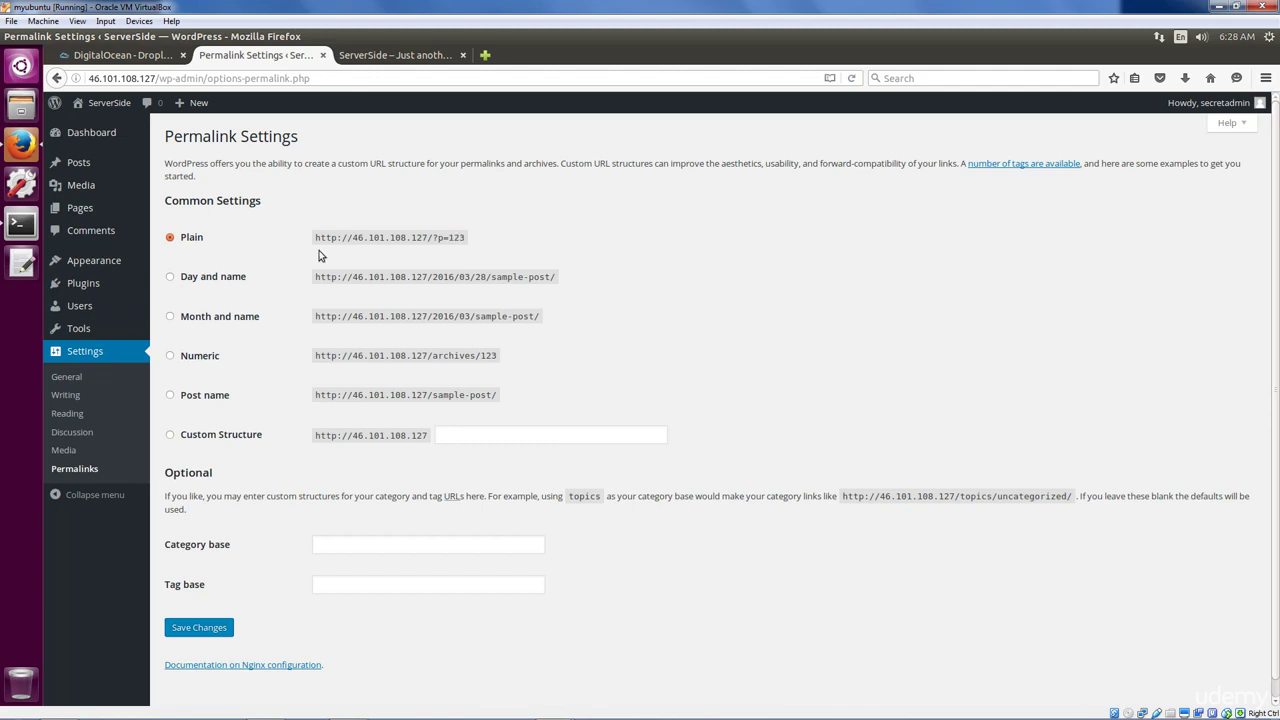
click(227, 281)
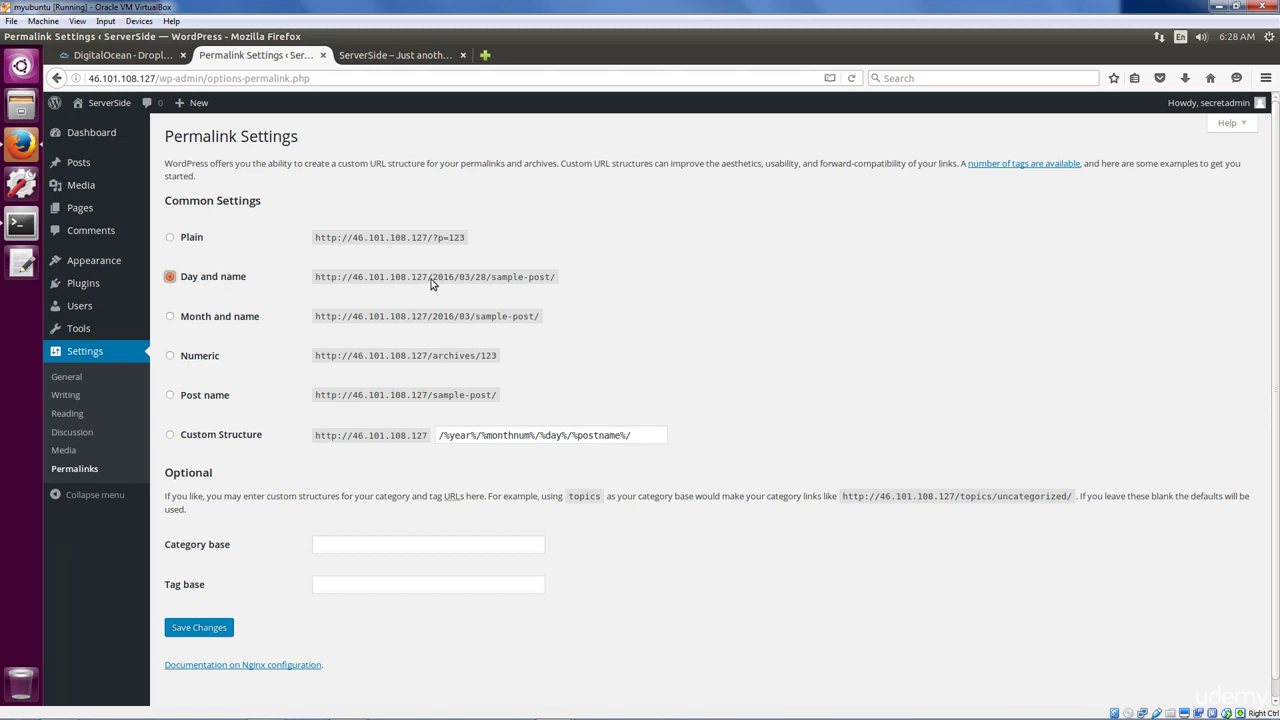
drag(433, 279, 575, 301)
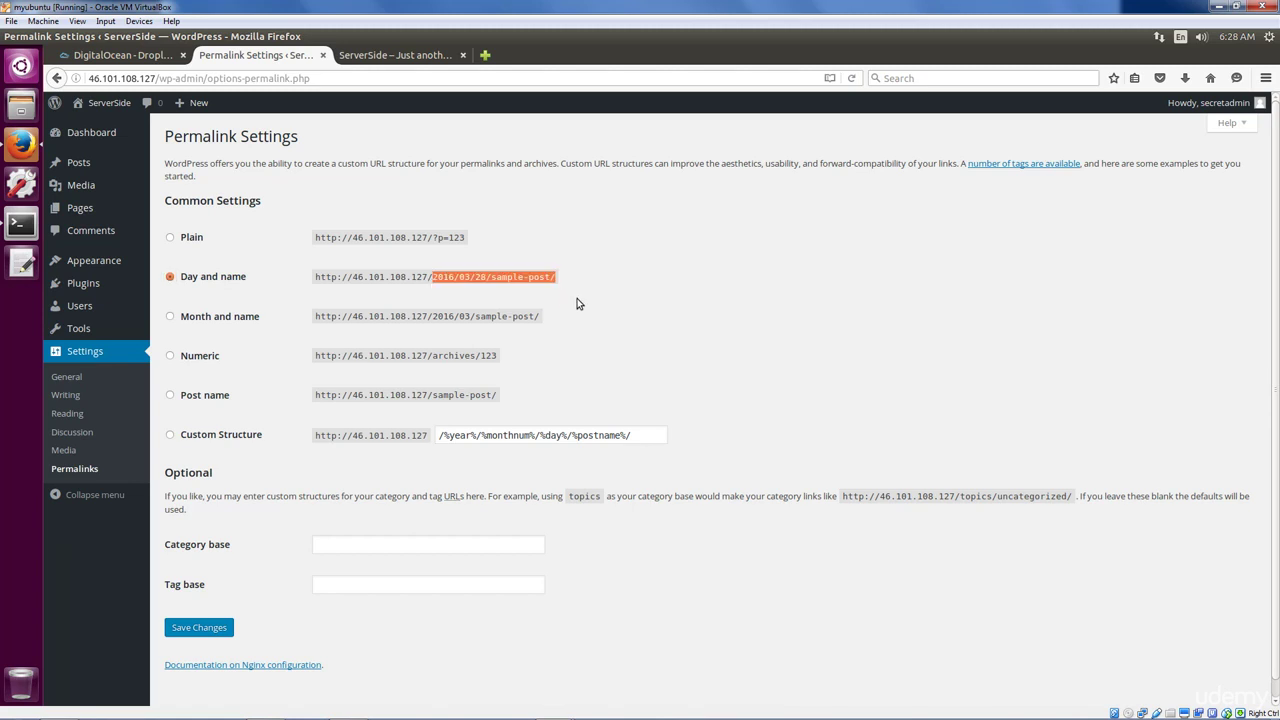
Set the permalink structure to Post name, compare its example URL with the Day and name one, and save the changes
click(221, 402)
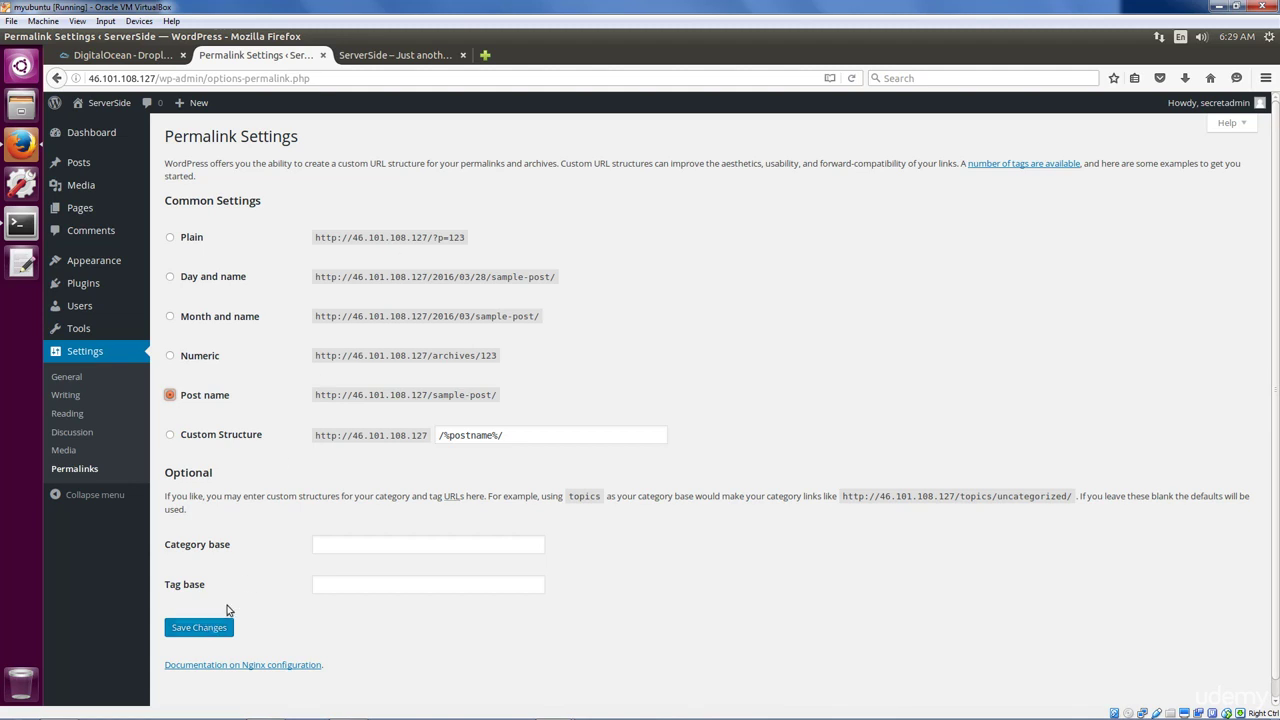
double_click(436, 400)
click(458, 400)
triple_click(458, 400)
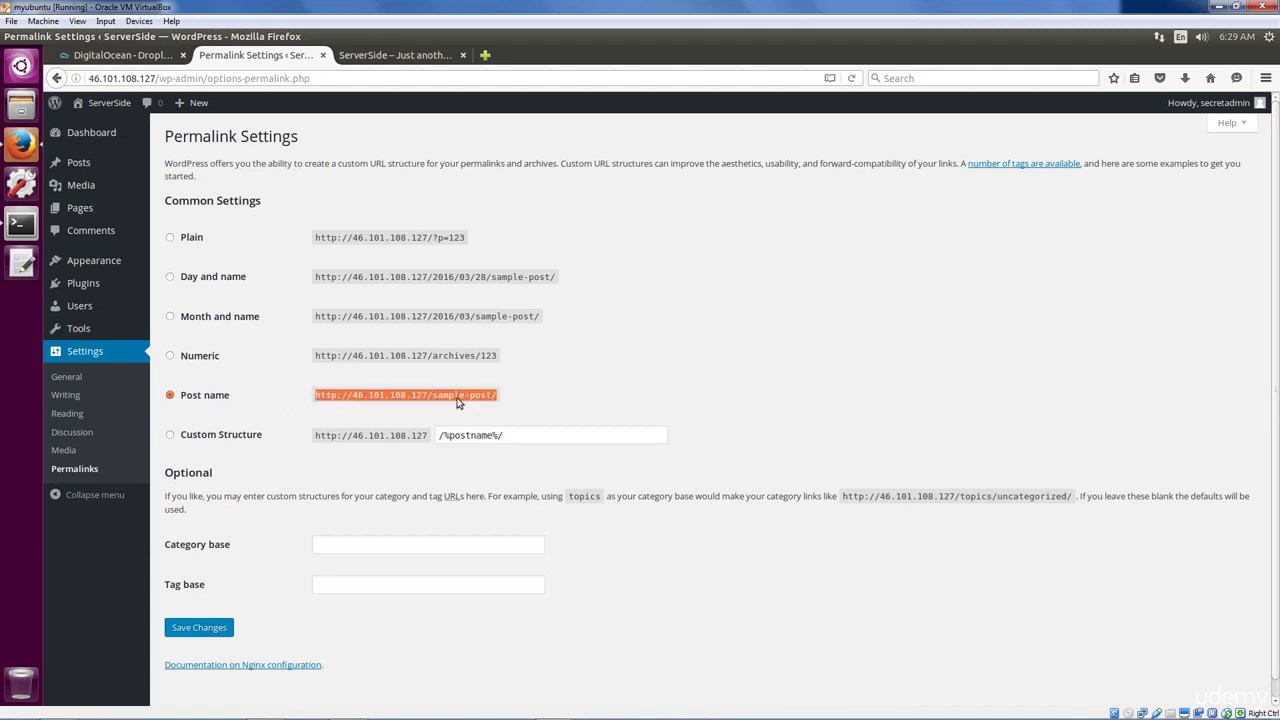
triple_click(468, 277)
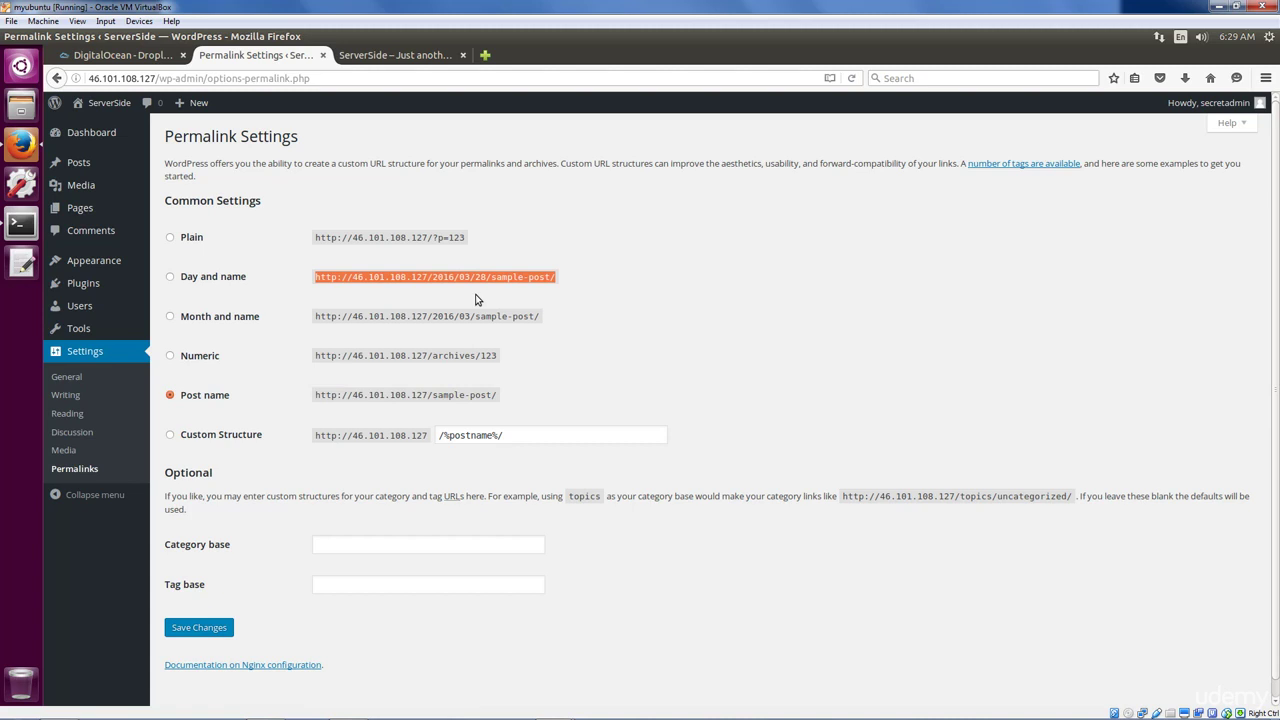
triple_click(425, 393)
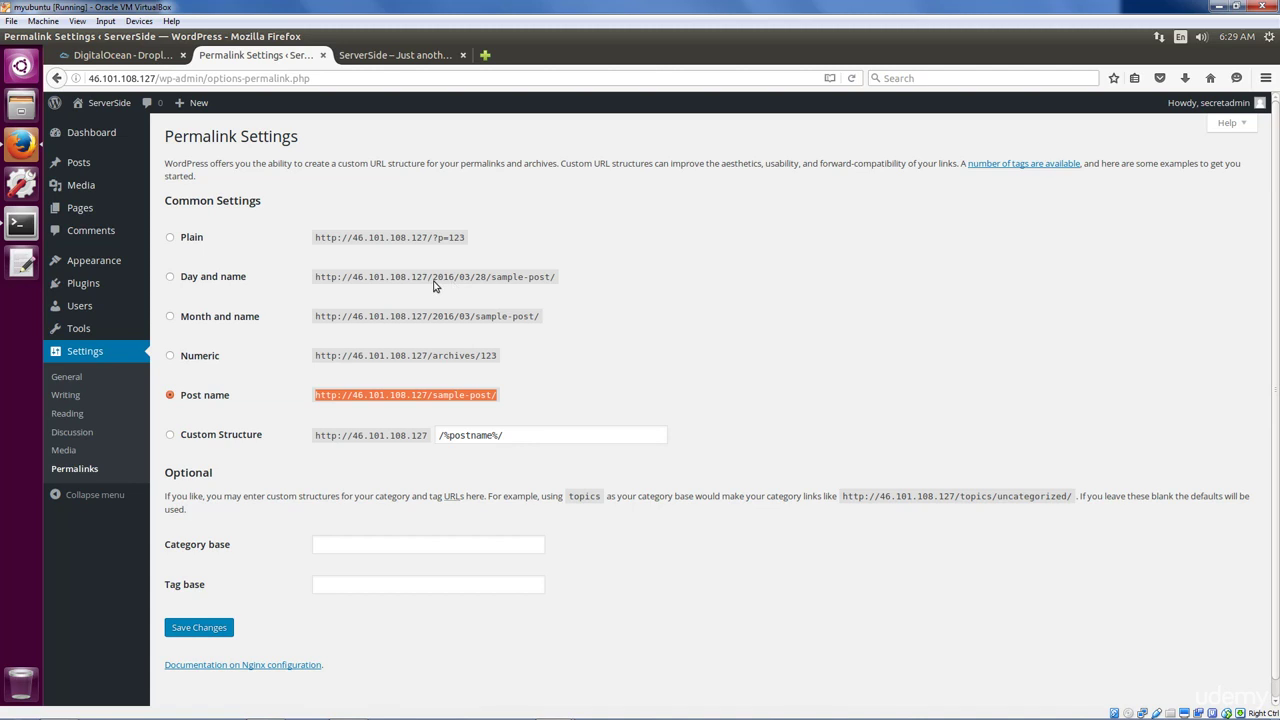
drag(434, 283, 486, 283)
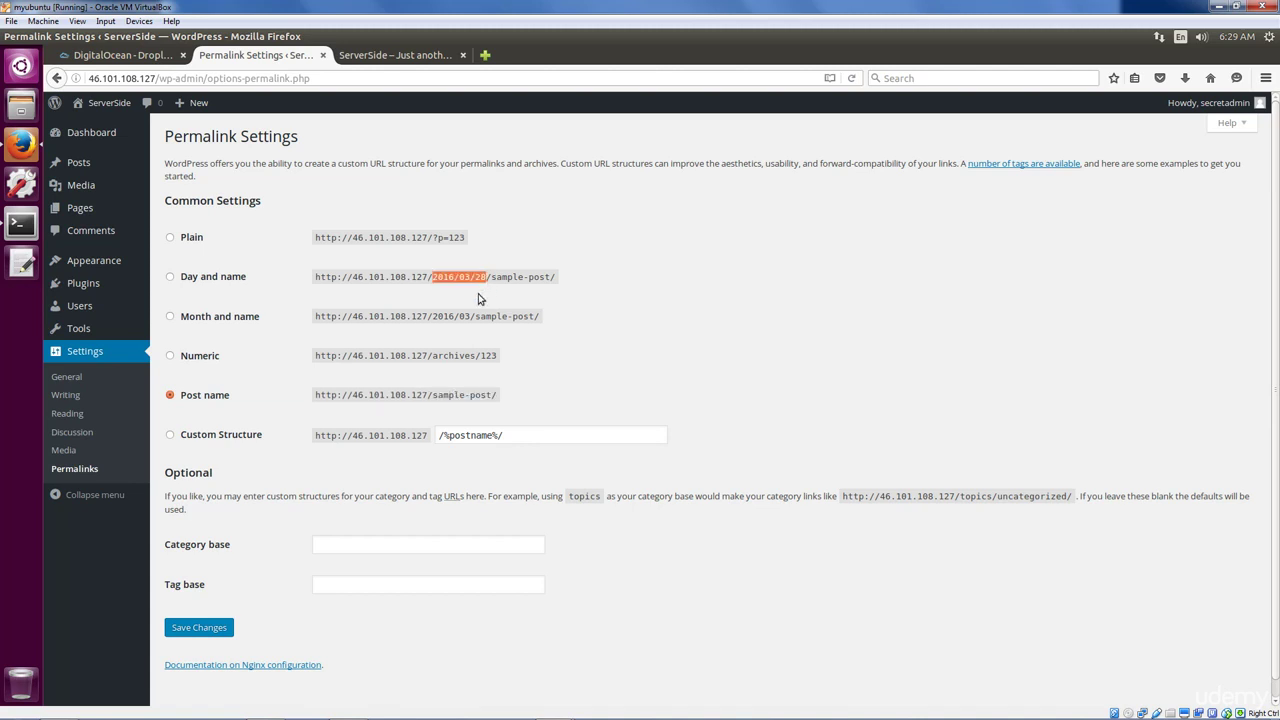
click(478, 298)
triple_click(418, 398)
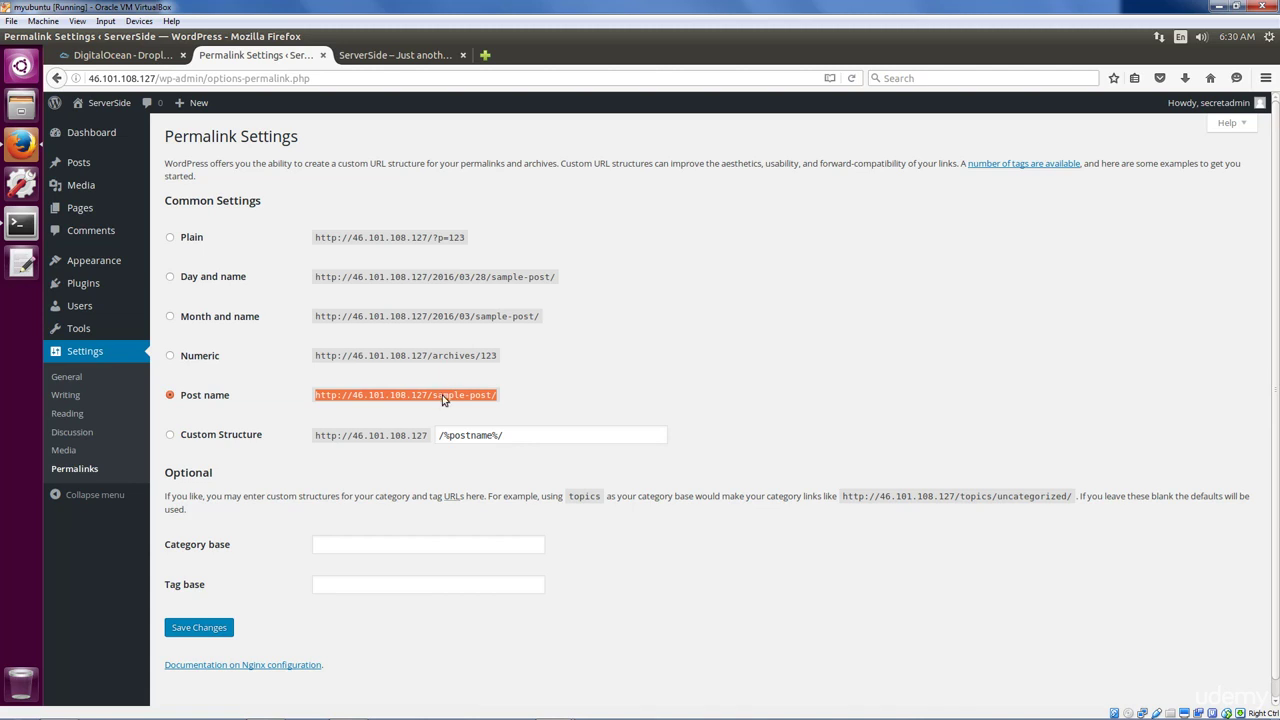
click(445, 404)
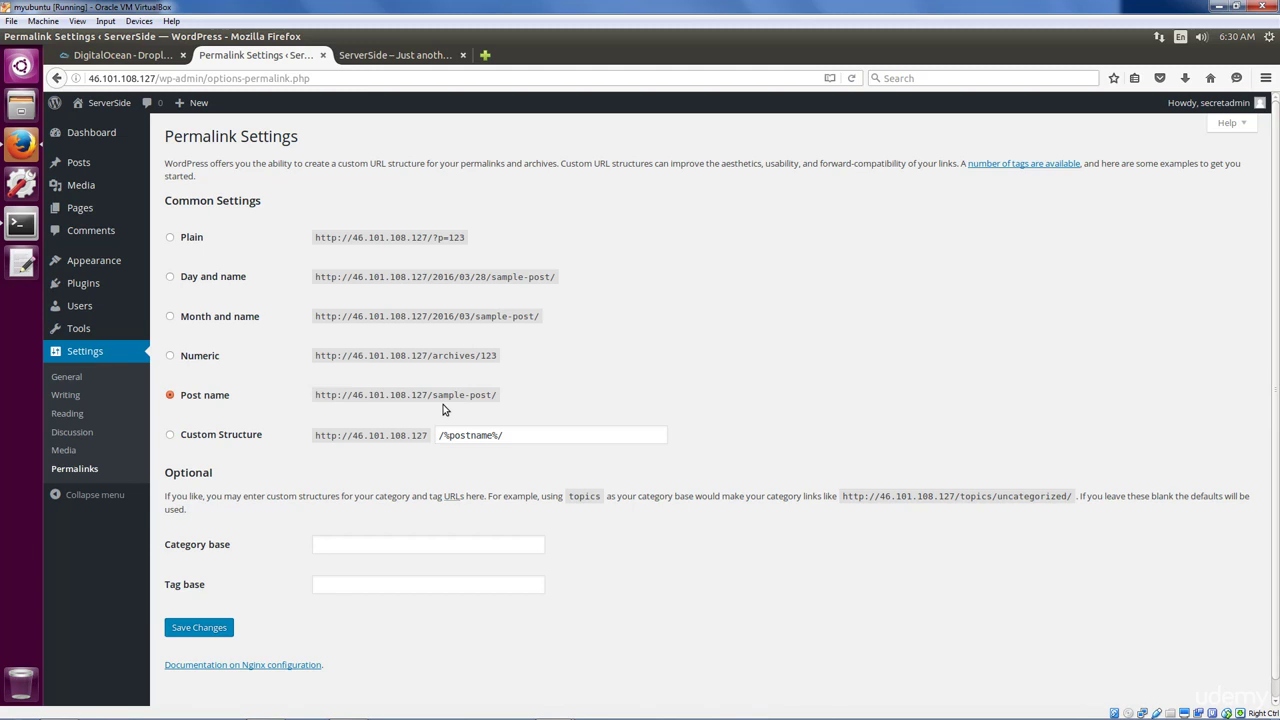
drag(434, 394, 512, 400)
click(512, 400)
click(196, 626)
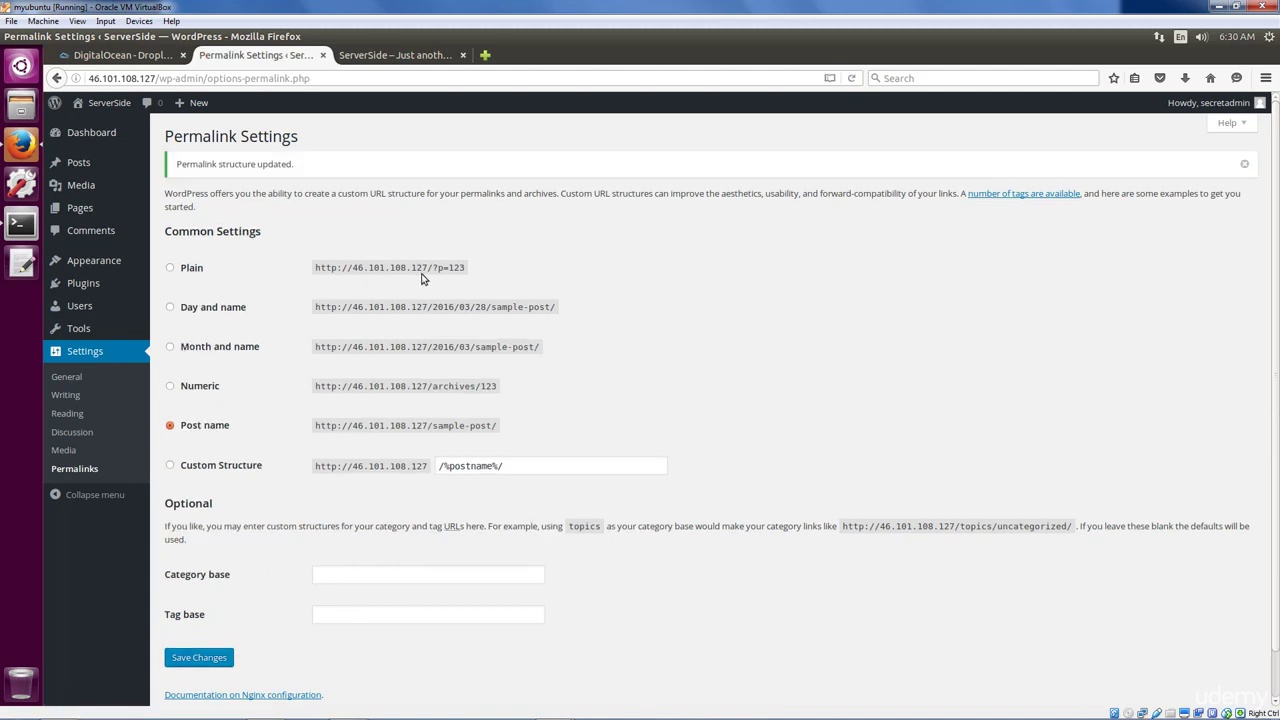
Try the static page option for the front page in the reading settings, and switch back to displaying the latest posts
click(68, 415)
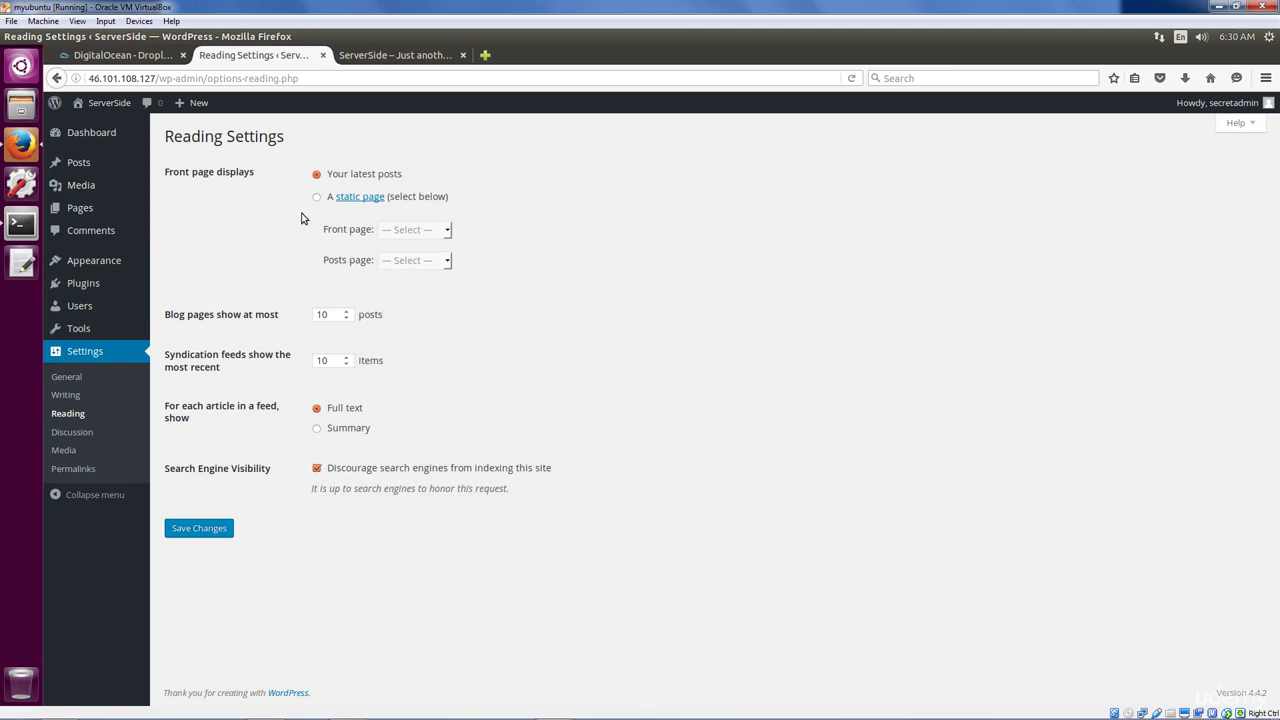
click(316, 197)
click(447, 233)
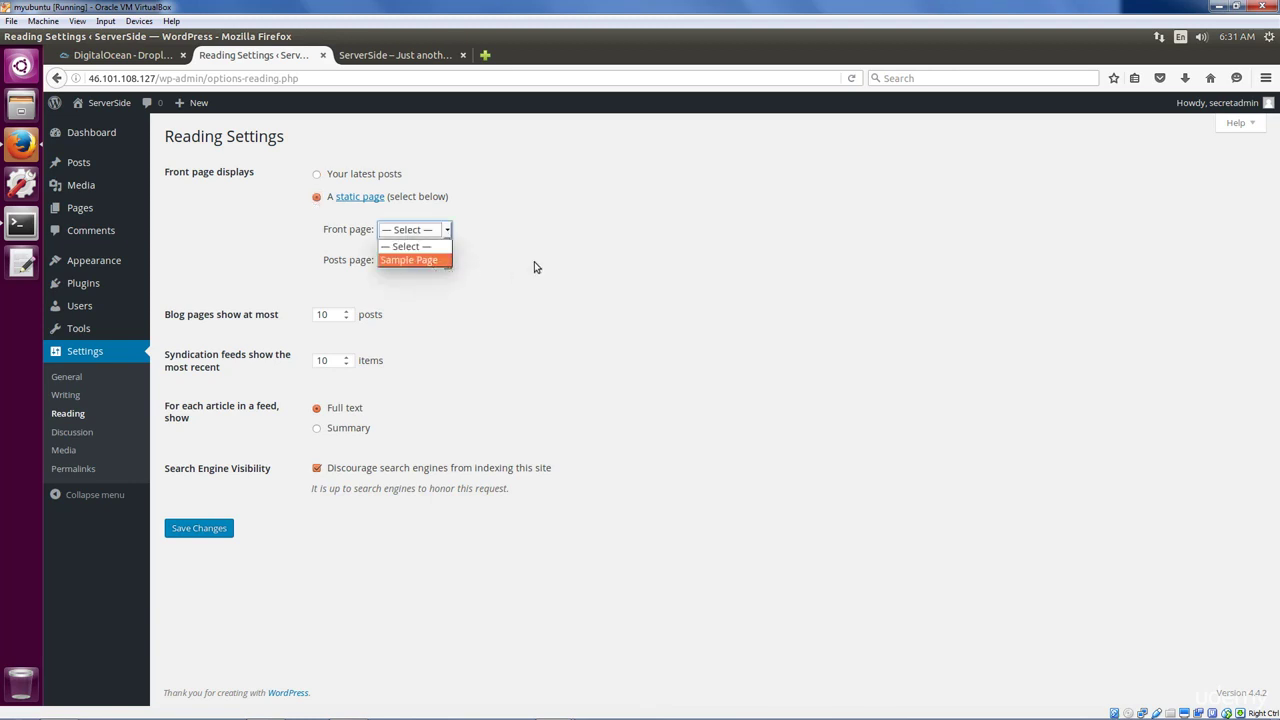
click(548, 236)
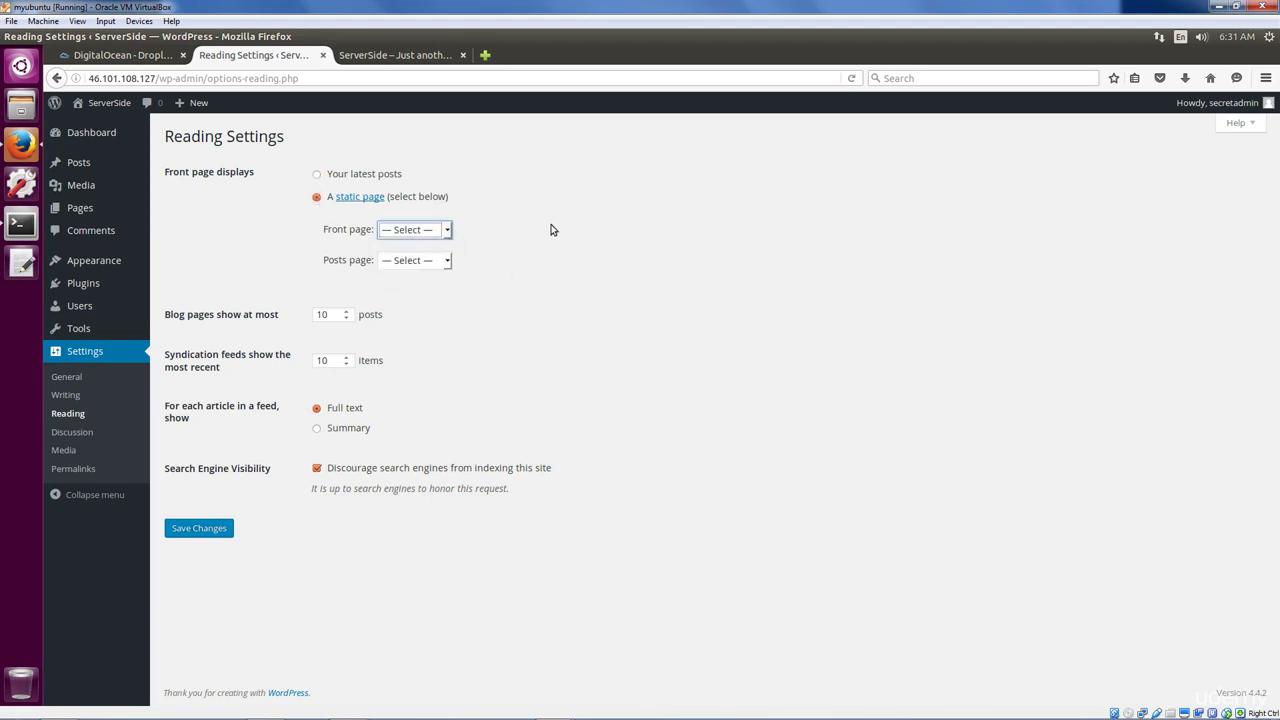
click(430, 261)
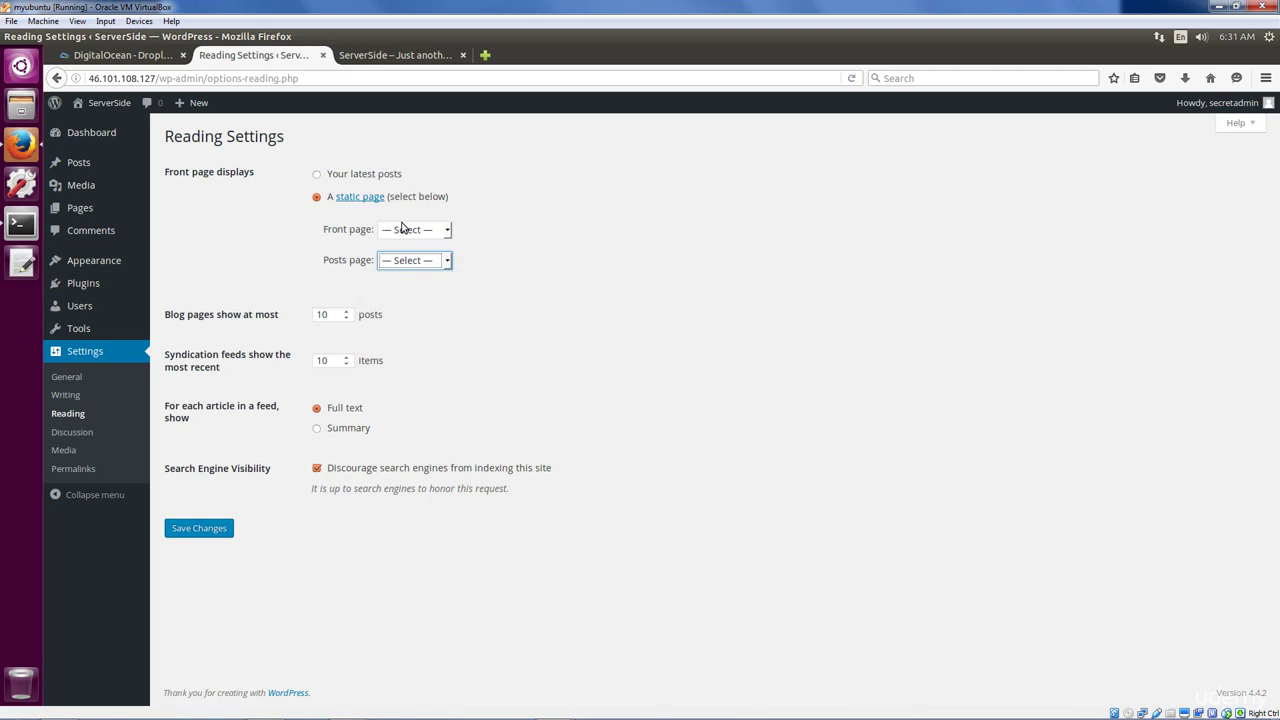
click(494, 245)
click(340, 180)
Return from the reading settings to the dashboard home page
mouse_move(97, 218)
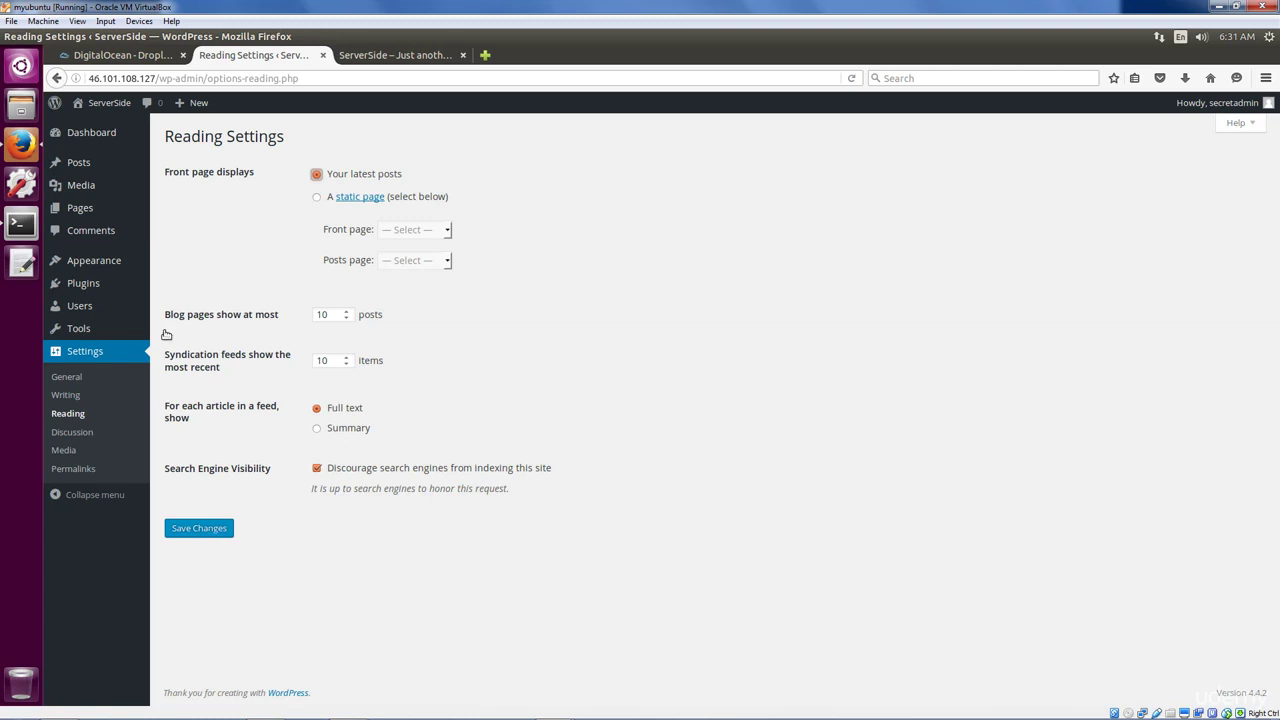
click(80, 145)
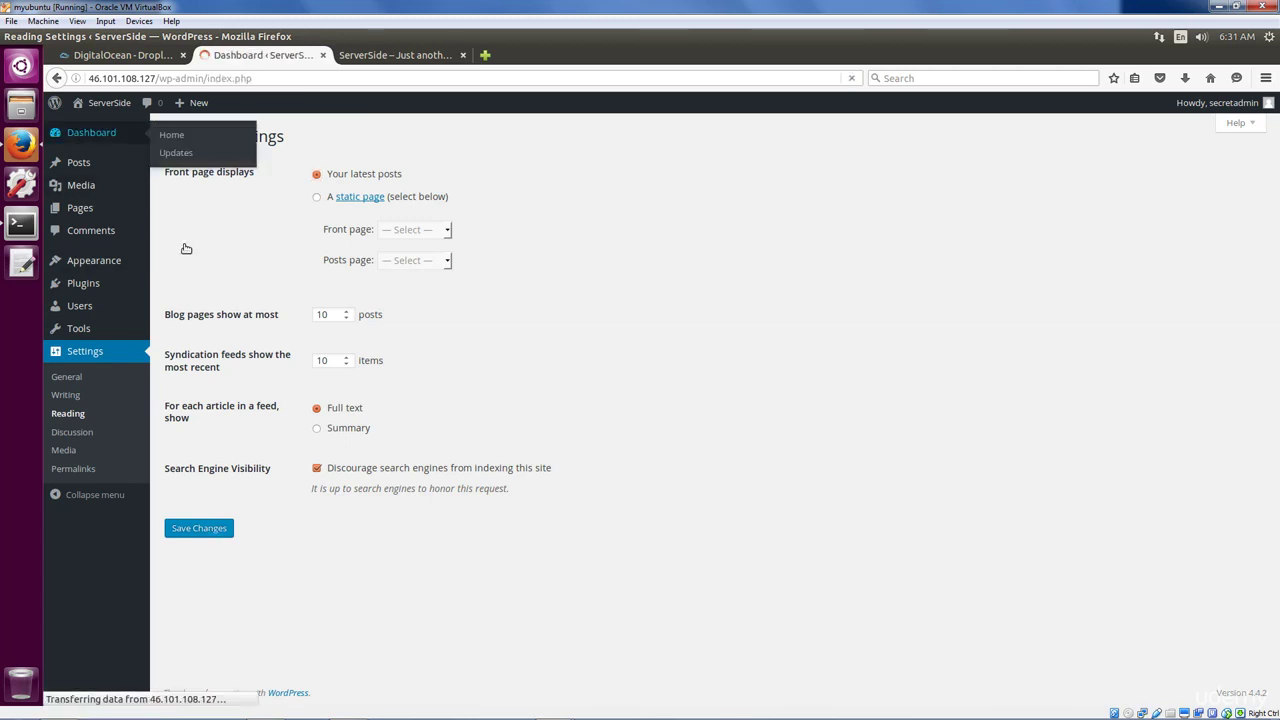